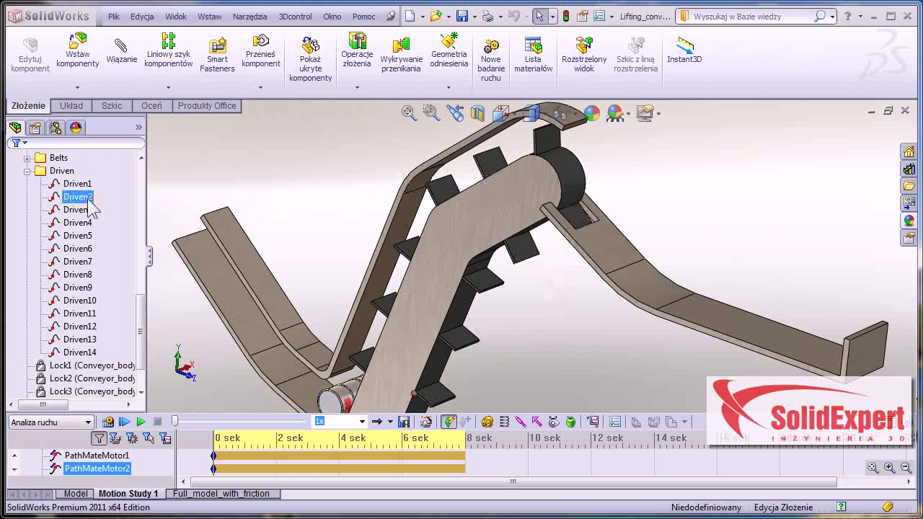
# Select the Driven1 path mate, then start and cancel a new motor
pyautogui.click(81, 185)
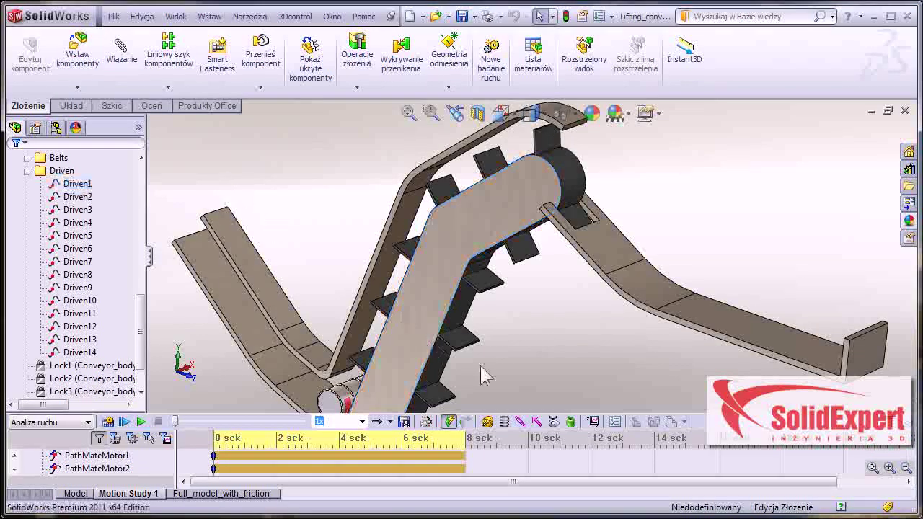
pyautogui.click(488, 423)
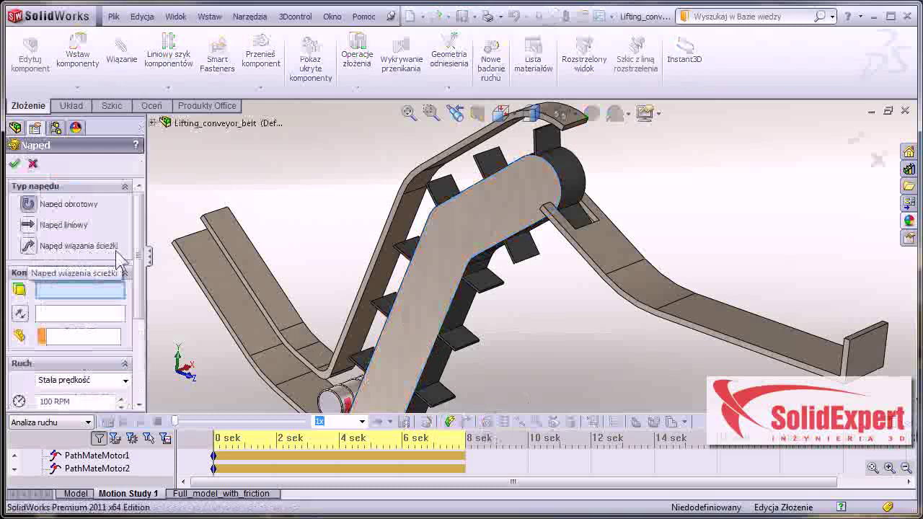
pyautogui.click(32, 164)
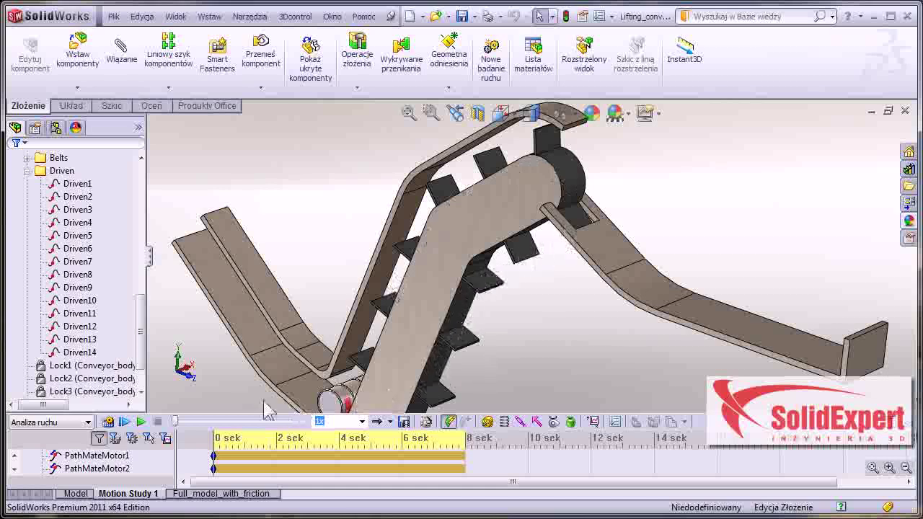
# Leave the first path-mate motor's settings unchanged and play the conveyor animation
pyautogui.rightClick(98, 456)
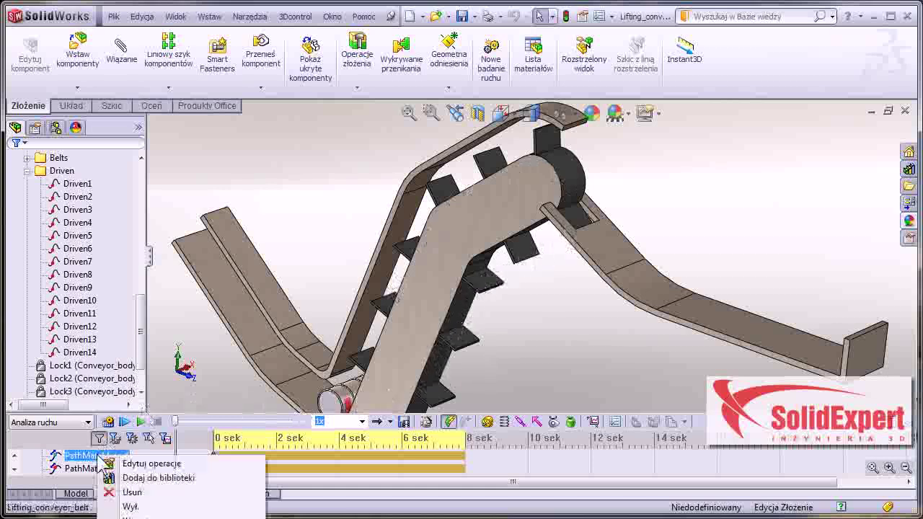
pyautogui.click(130, 463)
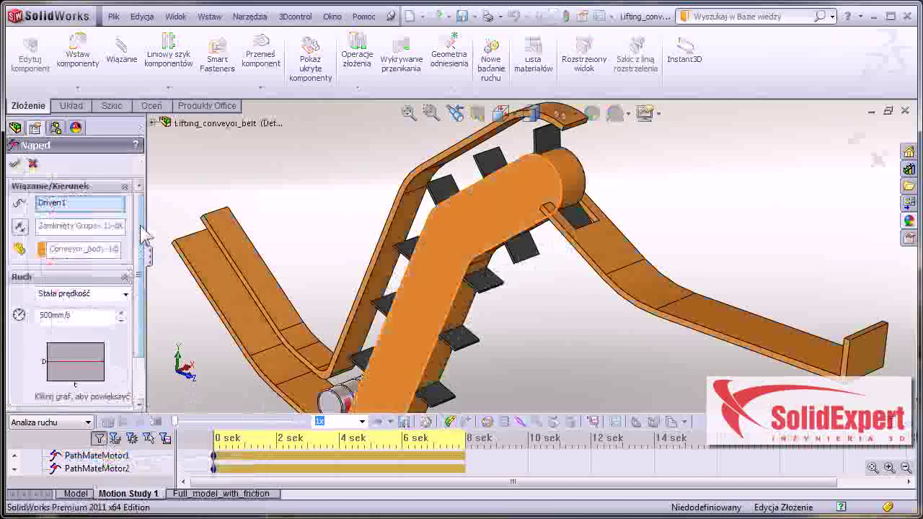
pyautogui.moveTo(144, 234); pyautogui.dragTo(144, 220)
pyautogui.click(15, 163)
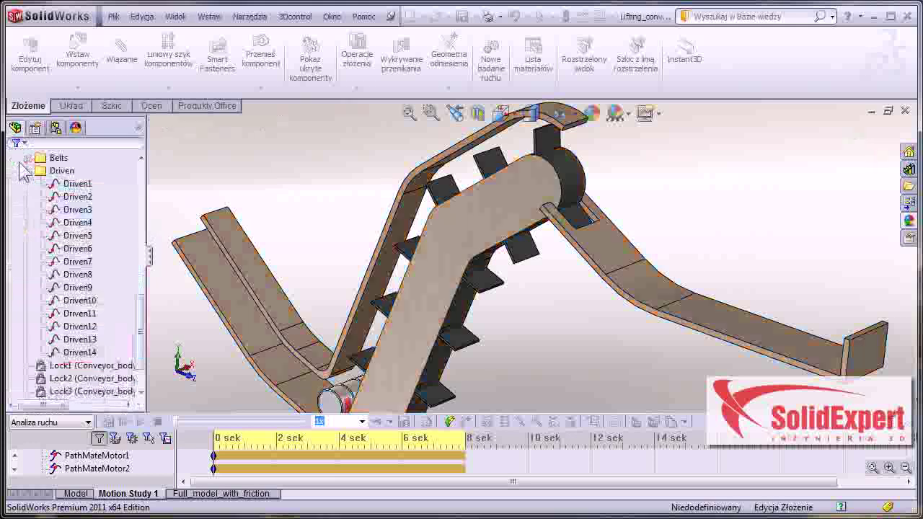
pyautogui.click(90, 301)
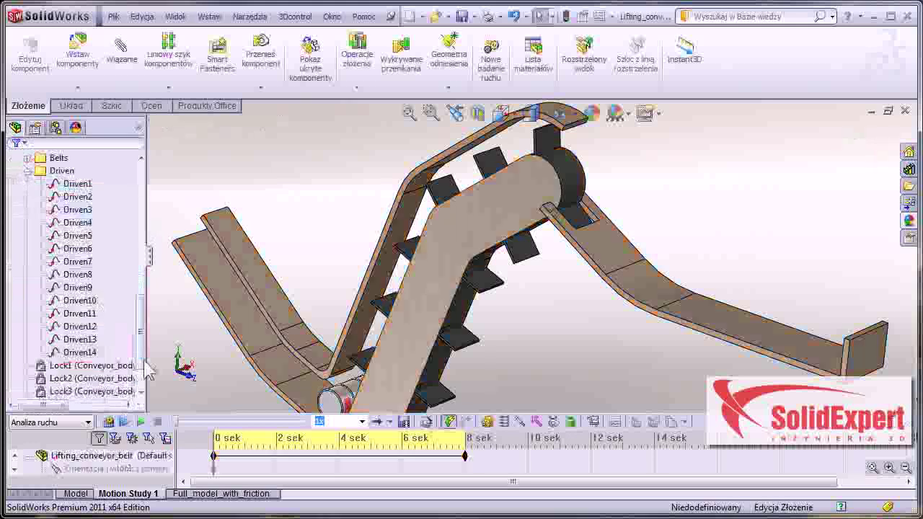
pyautogui.click(142, 423)
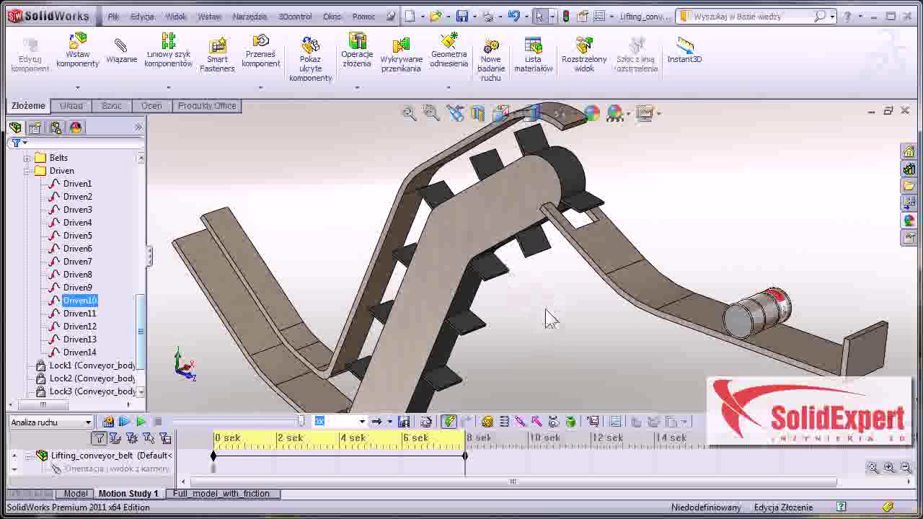
# Switch to Box_packaging with Ctrl+Tab and add a motor with Segments motion
pyautogui.hotkey('ctrl', 'Tab')
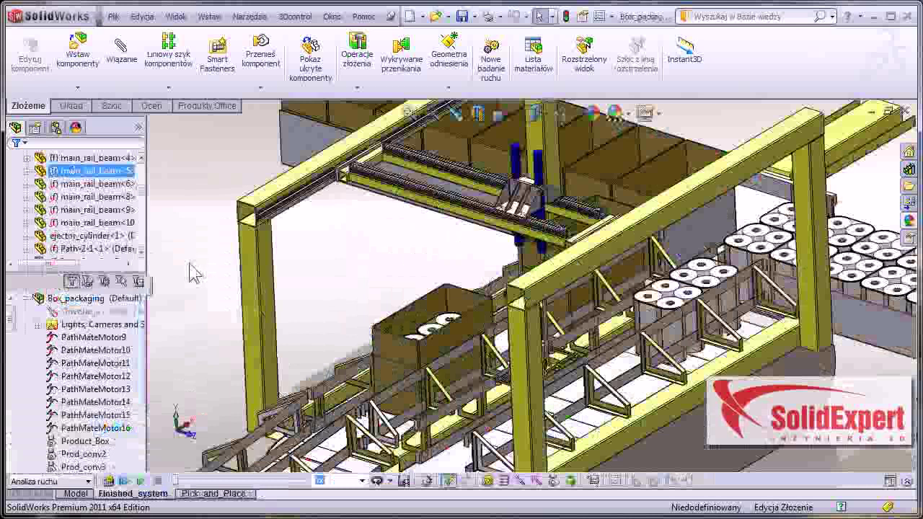
pyautogui.click(488, 483)
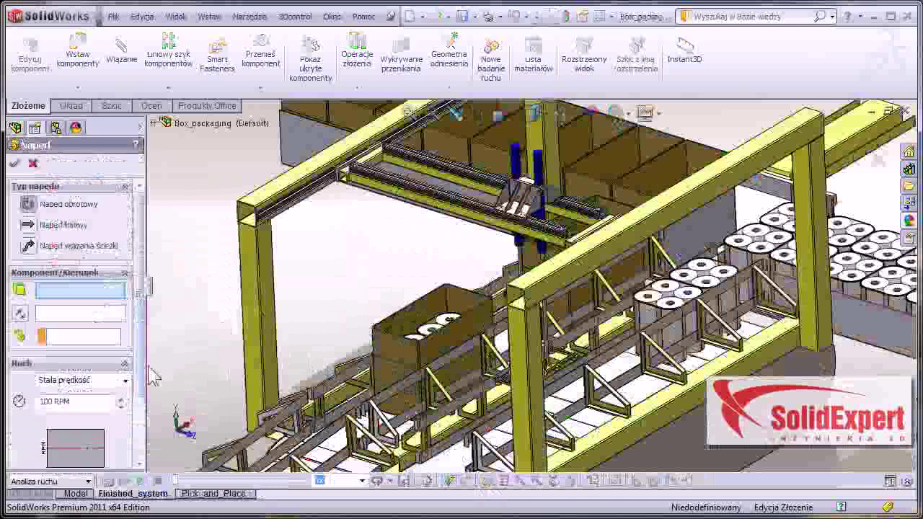
pyautogui.click(126, 380)
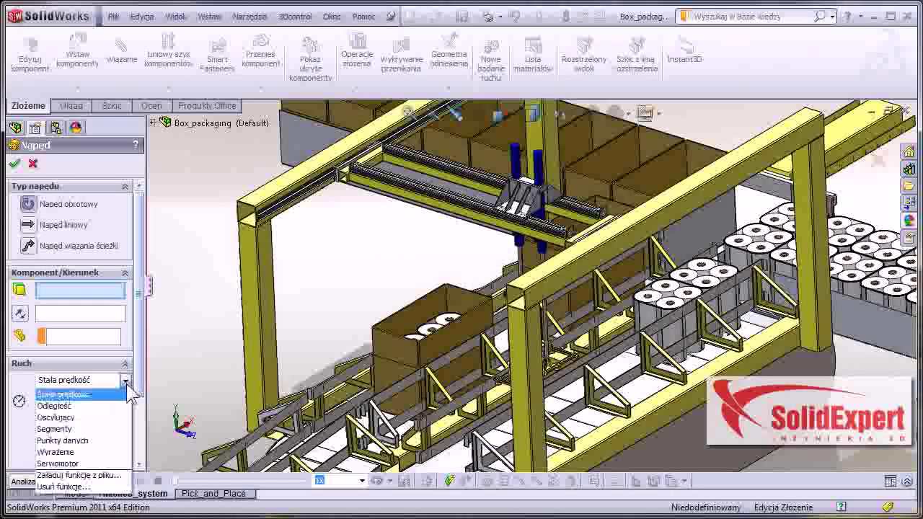
pyautogui.click(116, 429)
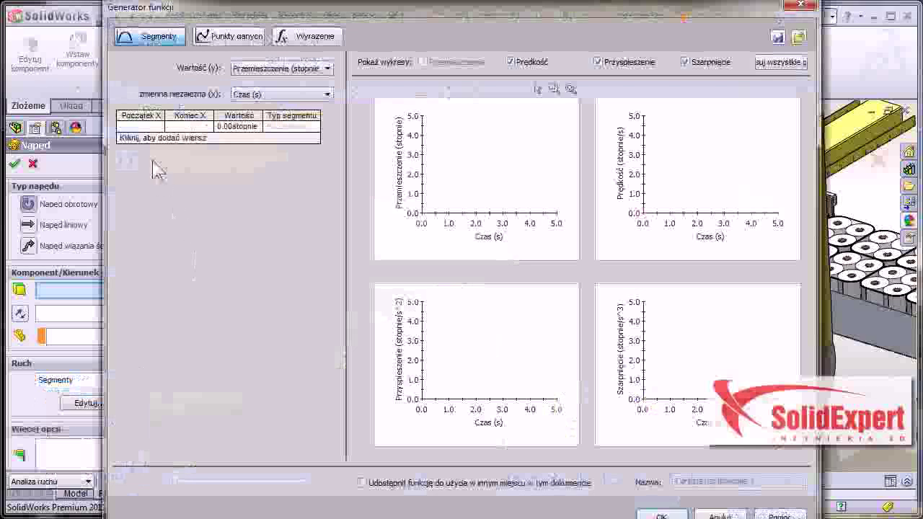
# Add five motion segments covering 0 to 5 s
pyautogui.click(134, 138)
pyautogui.click(128, 150)
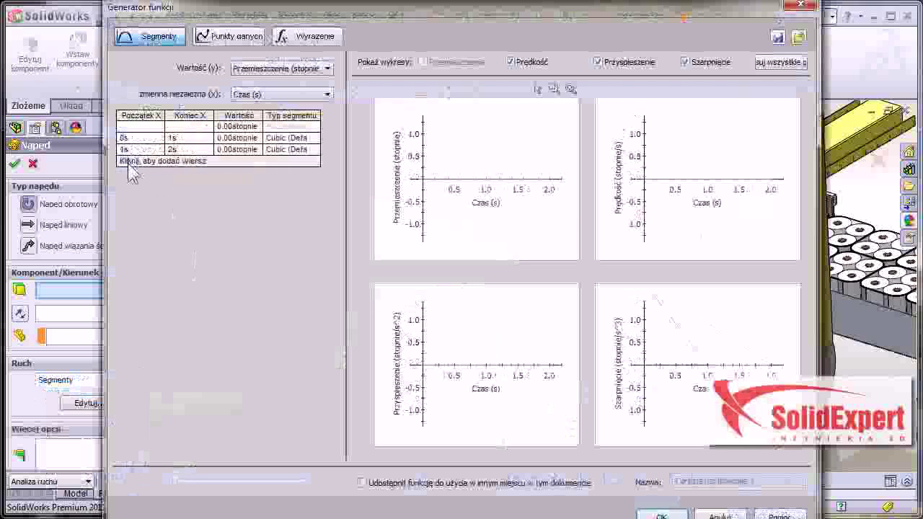
pyautogui.click(129, 161)
pyautogui.click(129, 173)
pyautogui.click(130, 192)
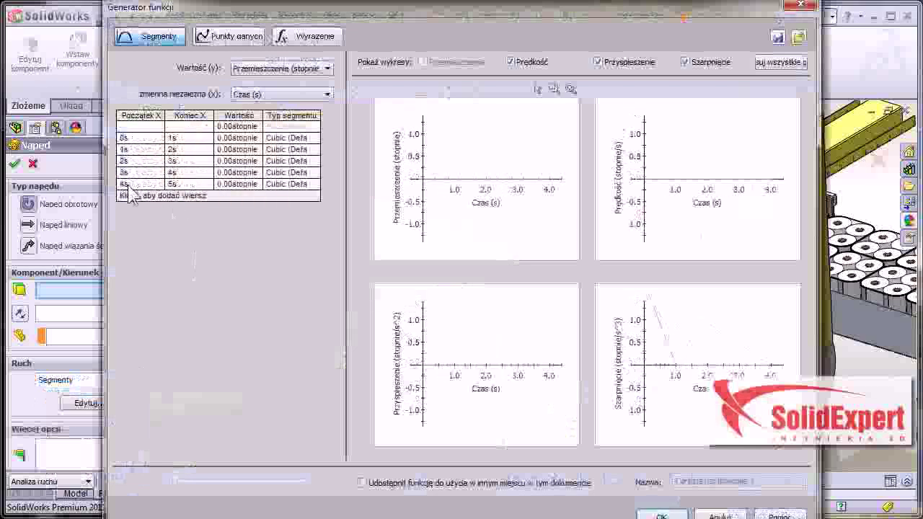
# Set the 0–1 s, 2–3 s and 4–5 s segments to 90 degrees, keeping Cubic type
pyautogui.click(230, 140)
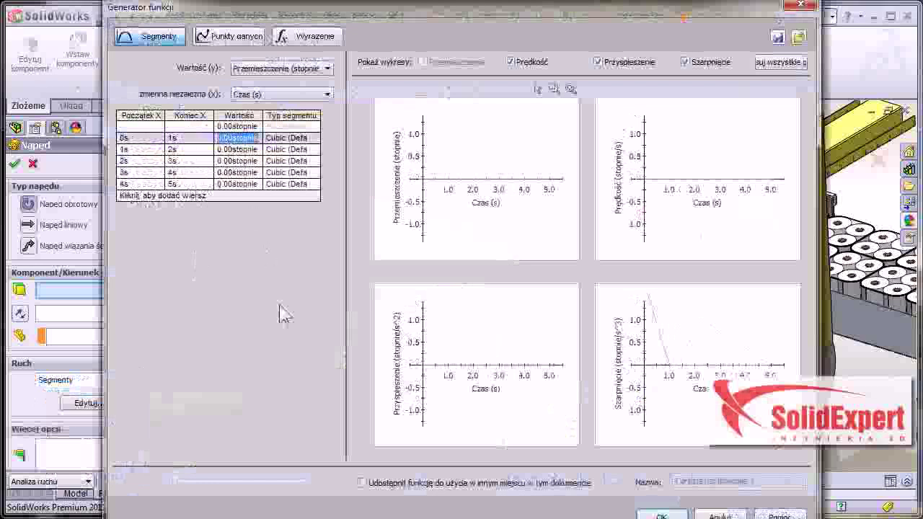
pyautogui.write('90')
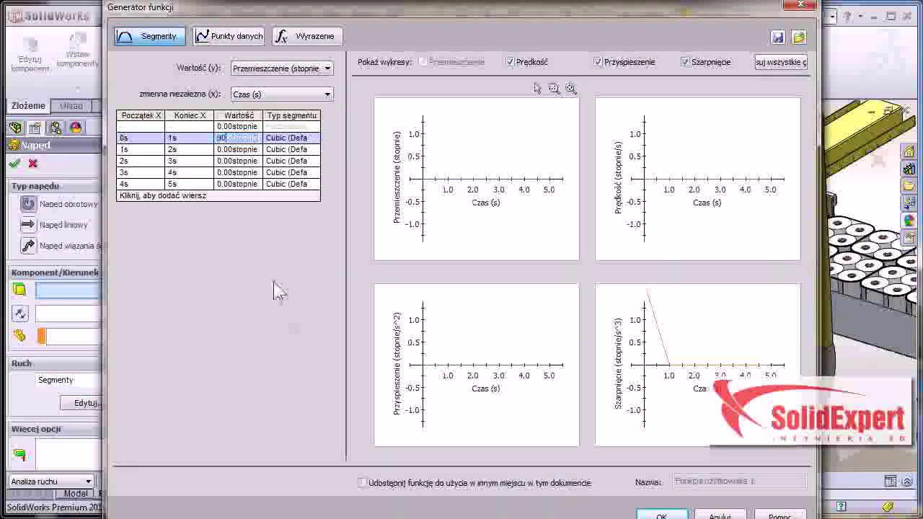
pyautogui.press('Down')
pyautogui.press('Down')
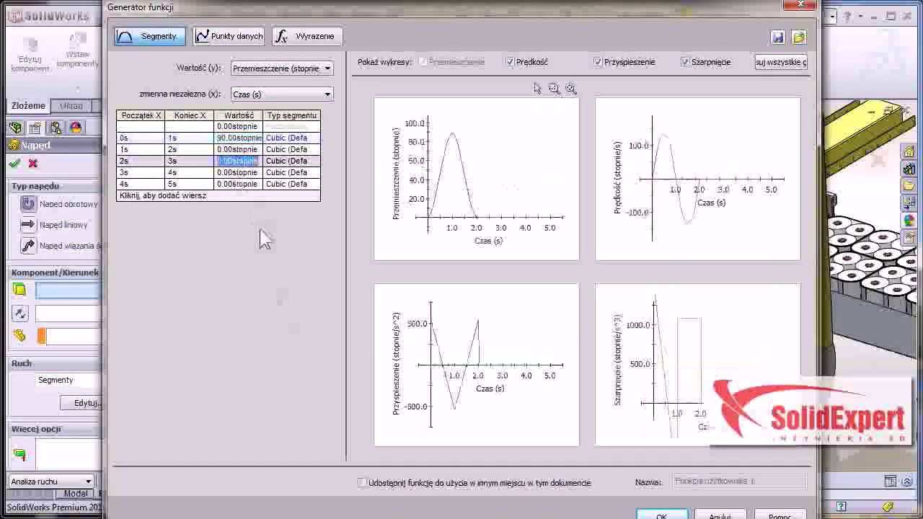
pyautogui.write('90')
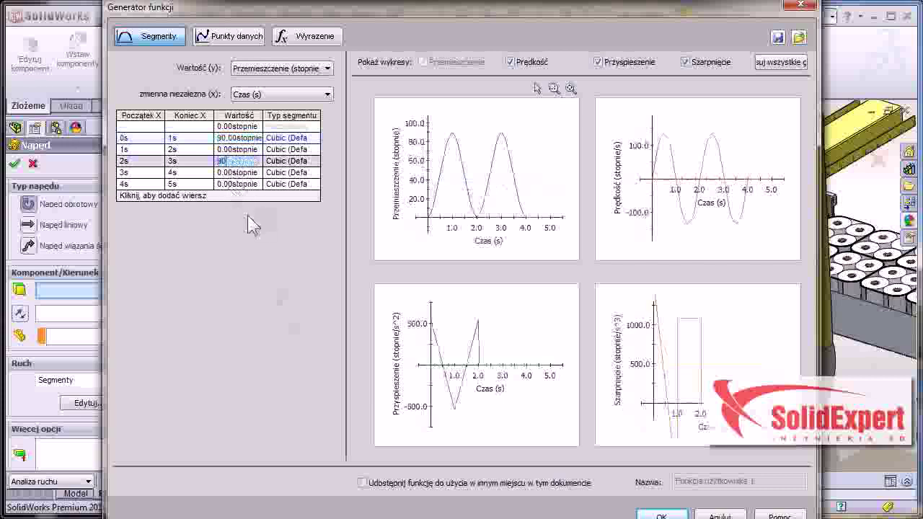
pyautogui.press('Down')
pyautogui.press('Down')
pyautogui.write('90')
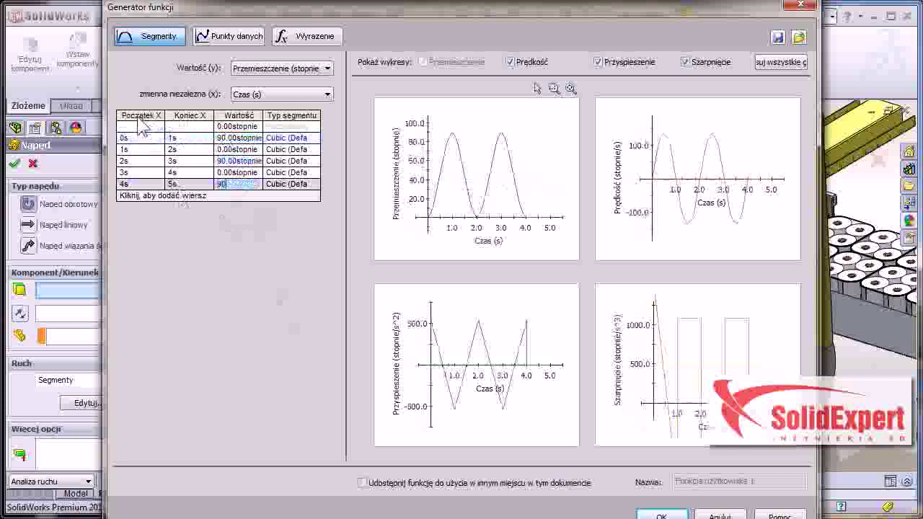
pyautogui.press('Return')
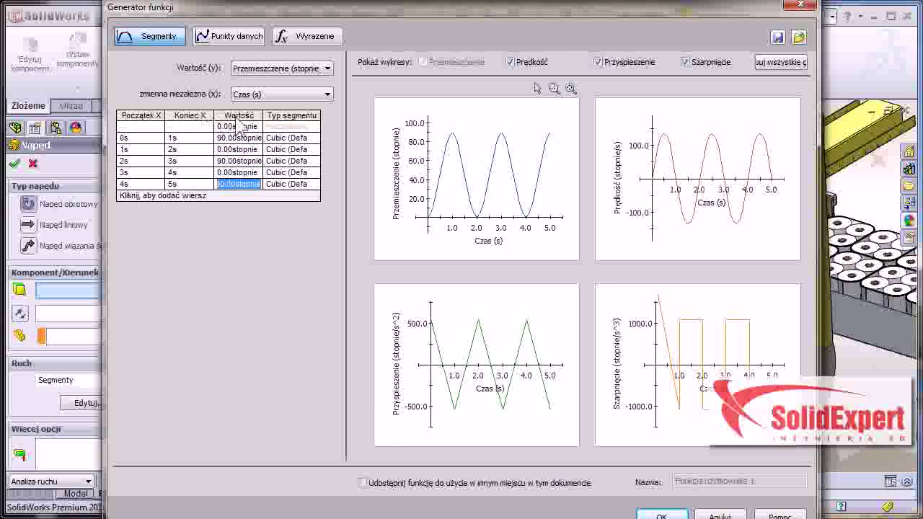
pyautogui.click(313, 138)
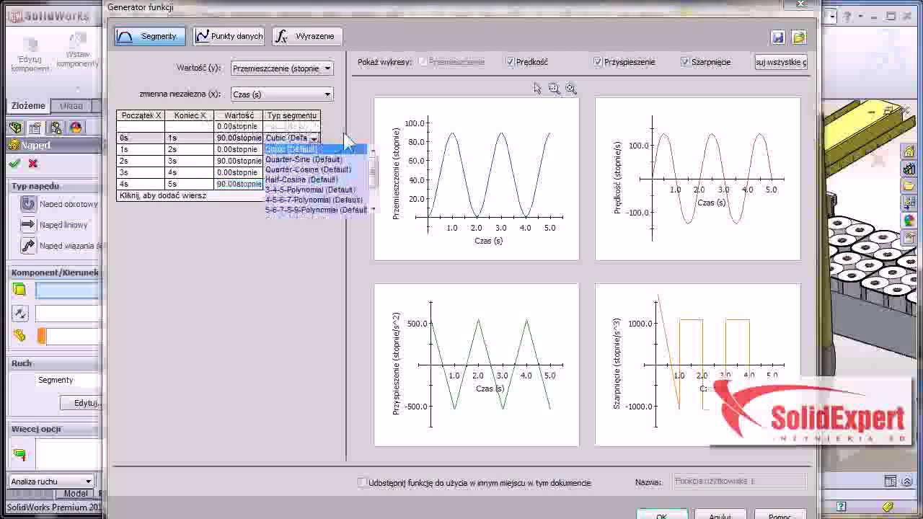
pyautogui.click(323, 150)
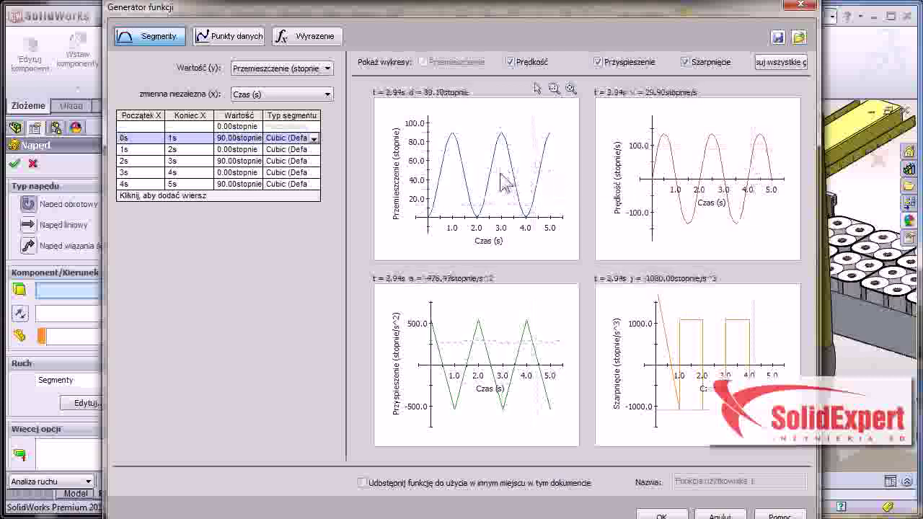
# Switch to Expression mode and enter sin(360*time) as the displacement expression
pyautogui.click(303, 41)
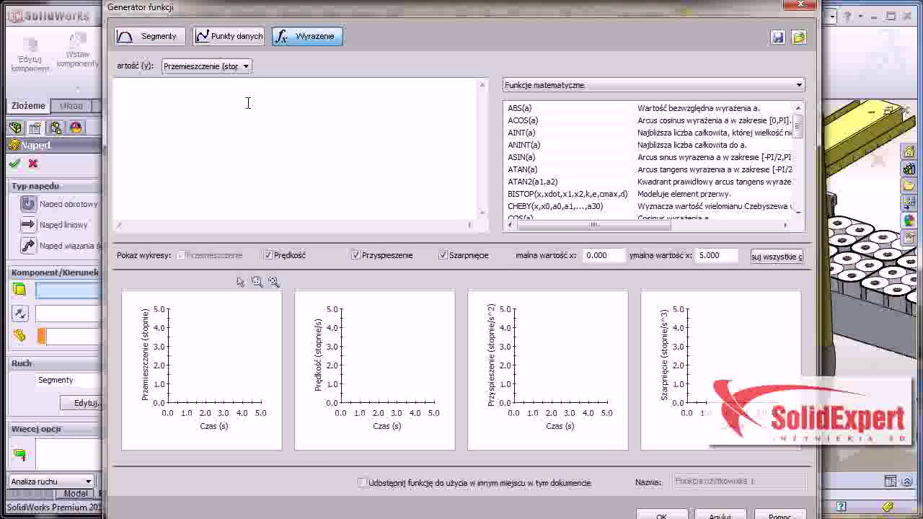
pyautogui.press('s')
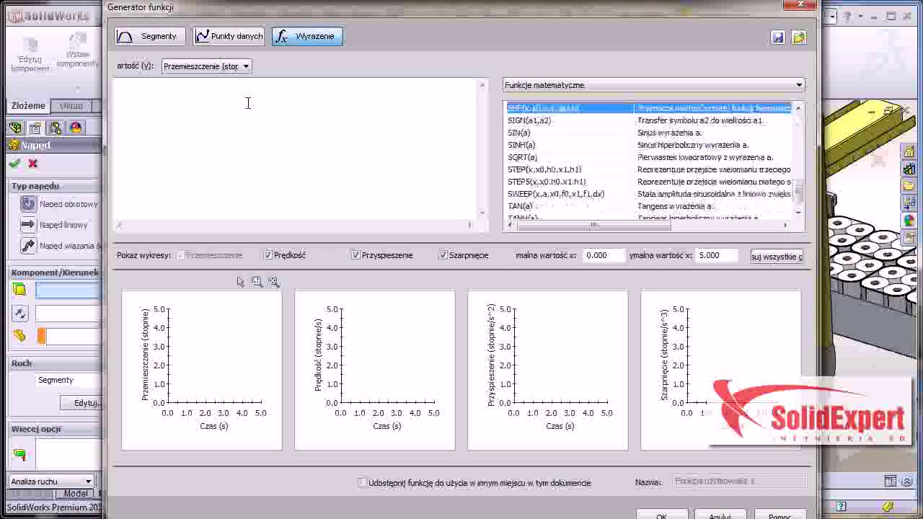
pyautogui.moveTo(802, 190); pyautogui.dragTo(799, 124)
pyautogui.click(279, 115)
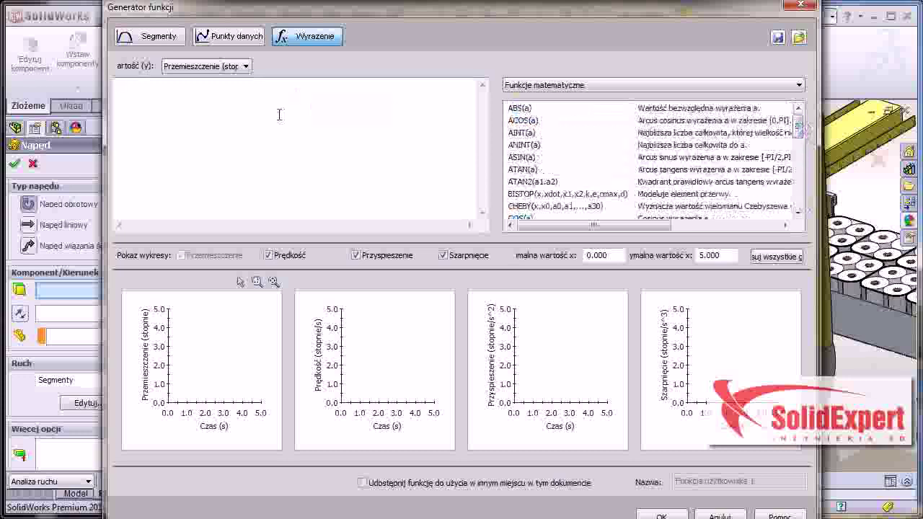
pyautogui.write('sin(')
pyautogui.write('36')
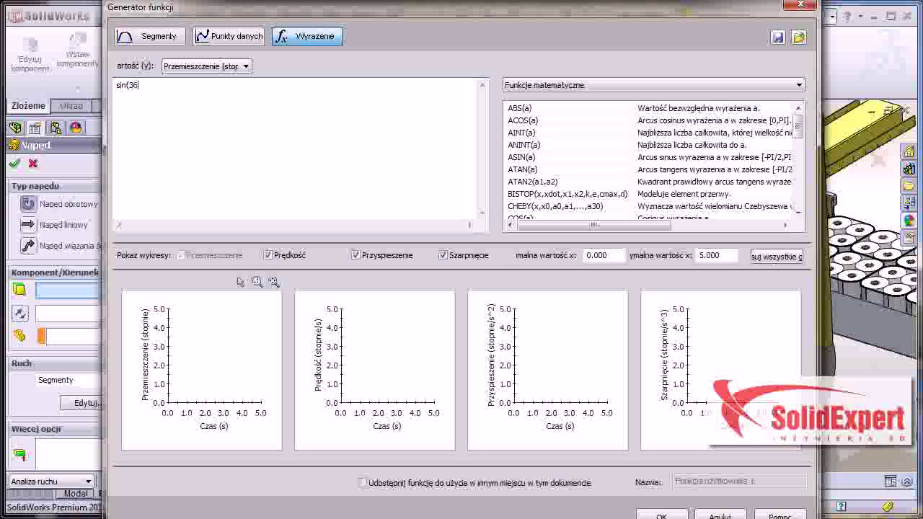
pyautogui.write('0*ti')
pyautogui.write('me)')
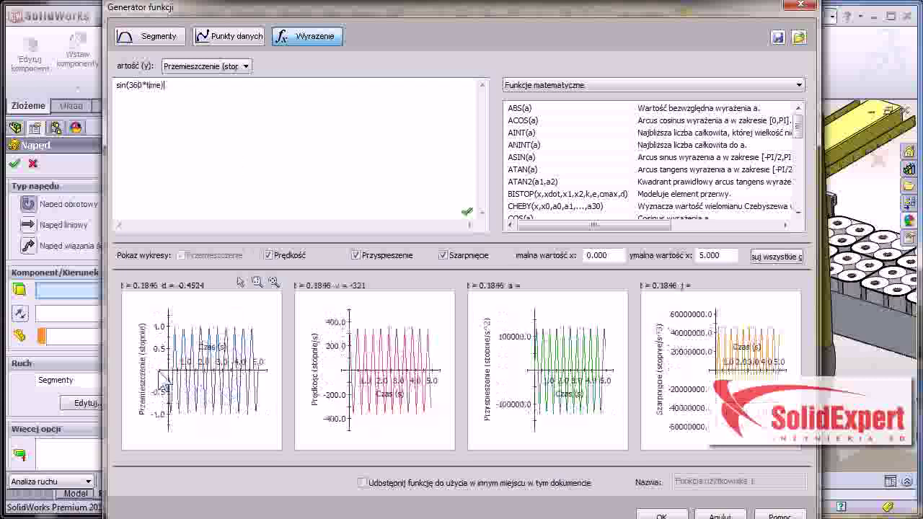
pyautogui.moveTo(201, 369)
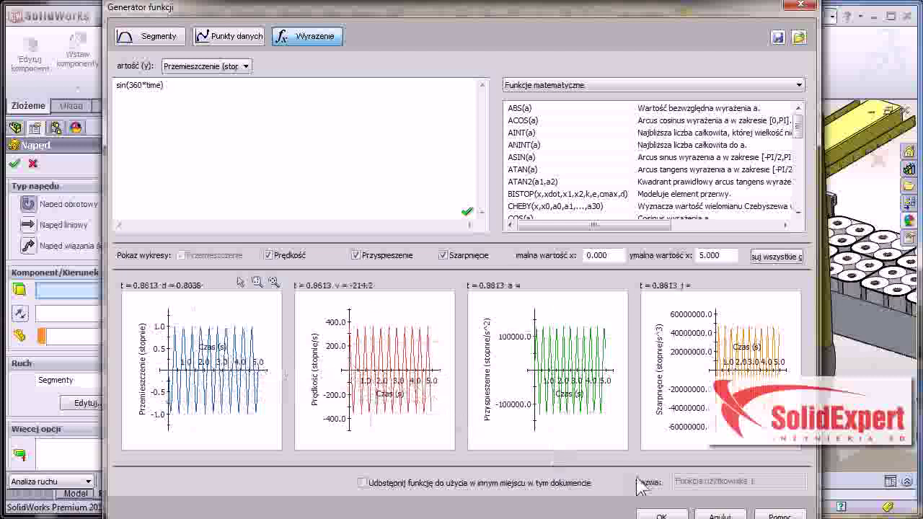
# Cancel the Function Builder and discard the new motor definition
pyautogui.click(720, 516)
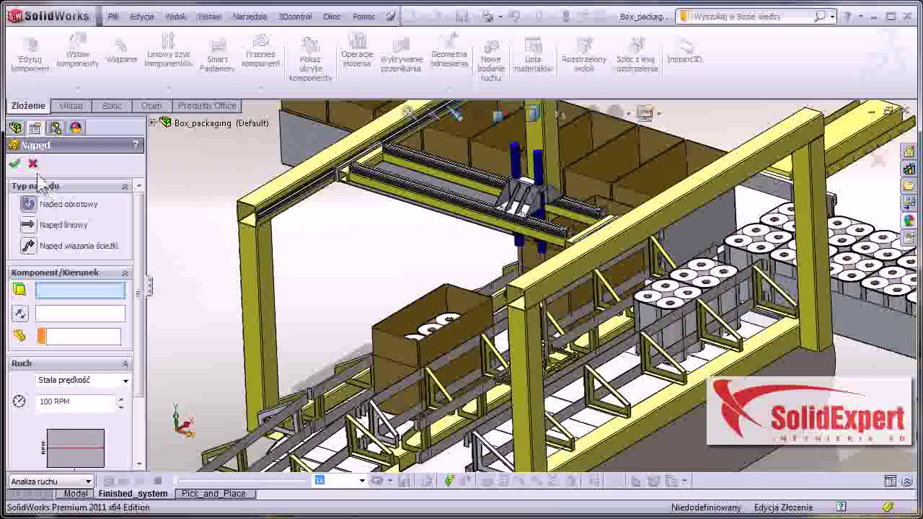
pyautogui.click(33, 164)
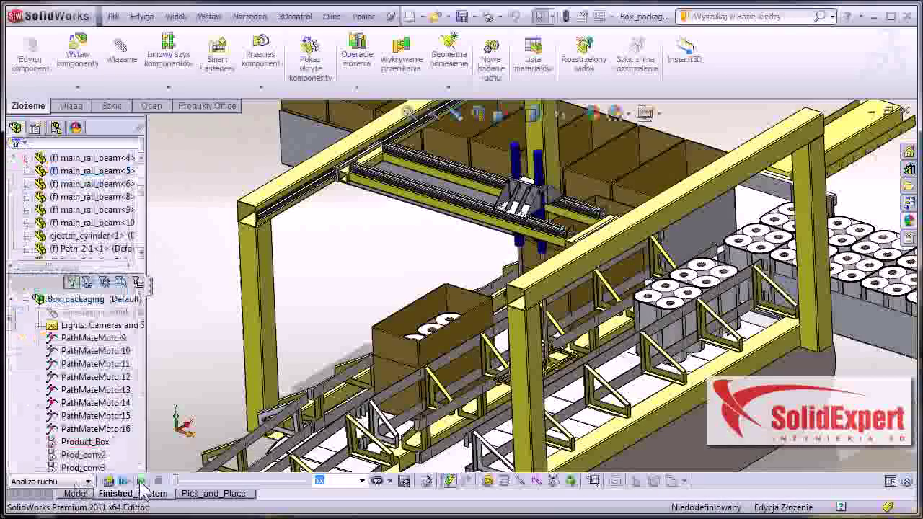